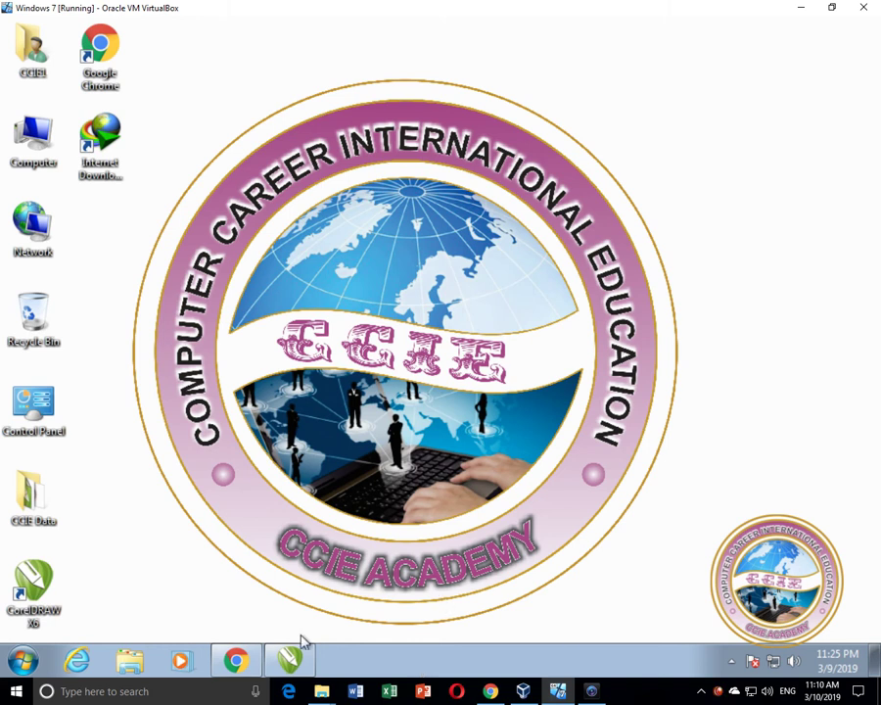
# - Switch to the running CorelDRAW X6 window with the blank document
pyautogui.click(293, 661)
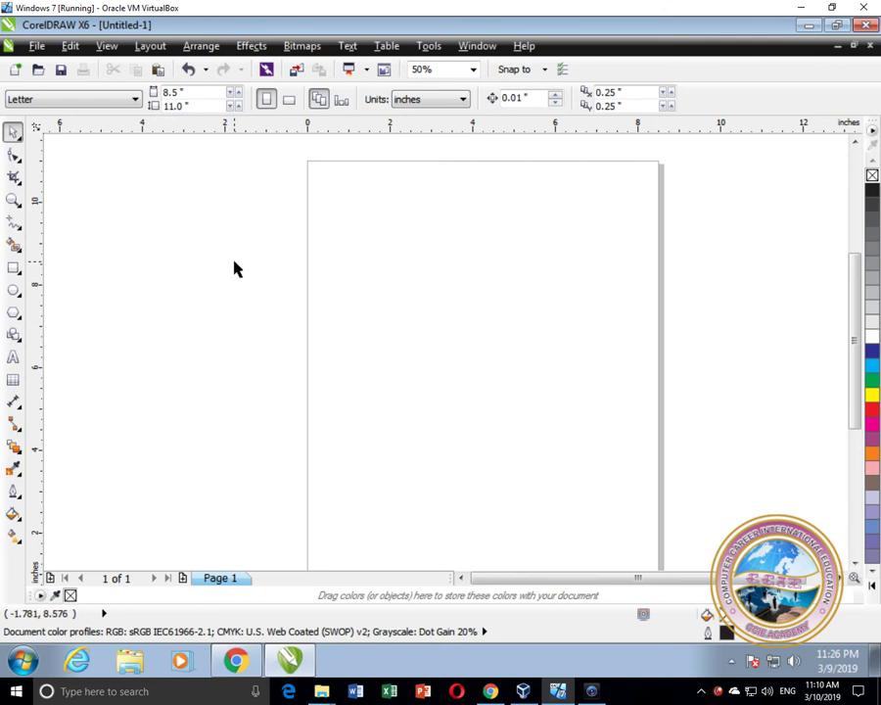
# - Look through the command groups from File to Help, including the Layout, Tools and Help commands
pyautogui.click(29, 45)
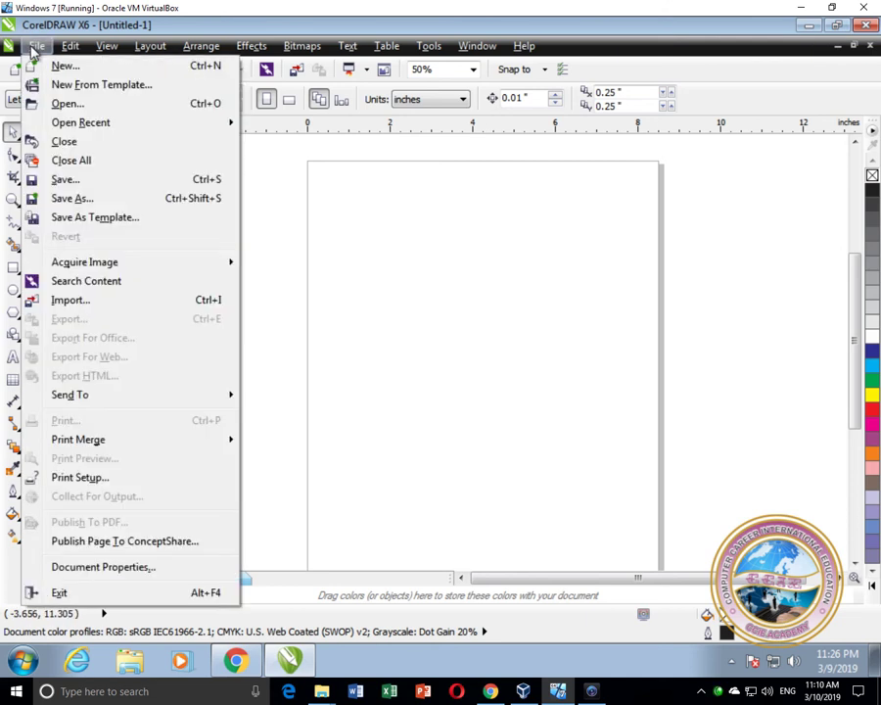
pyautogui.click(61, 49)
pyautogui.click(155, 47)
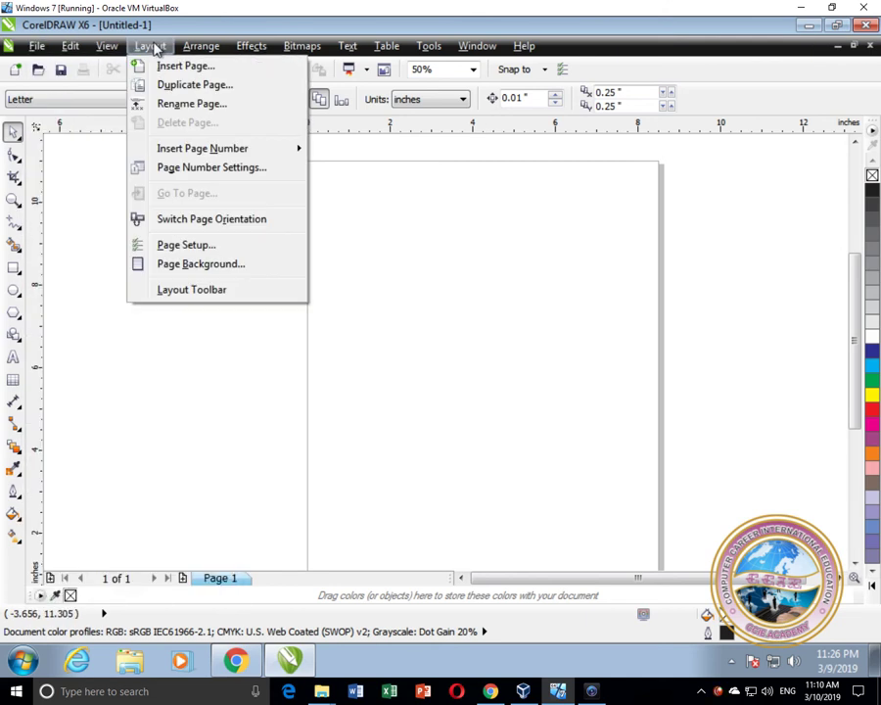
pyautogui.moveTo(305, 49)
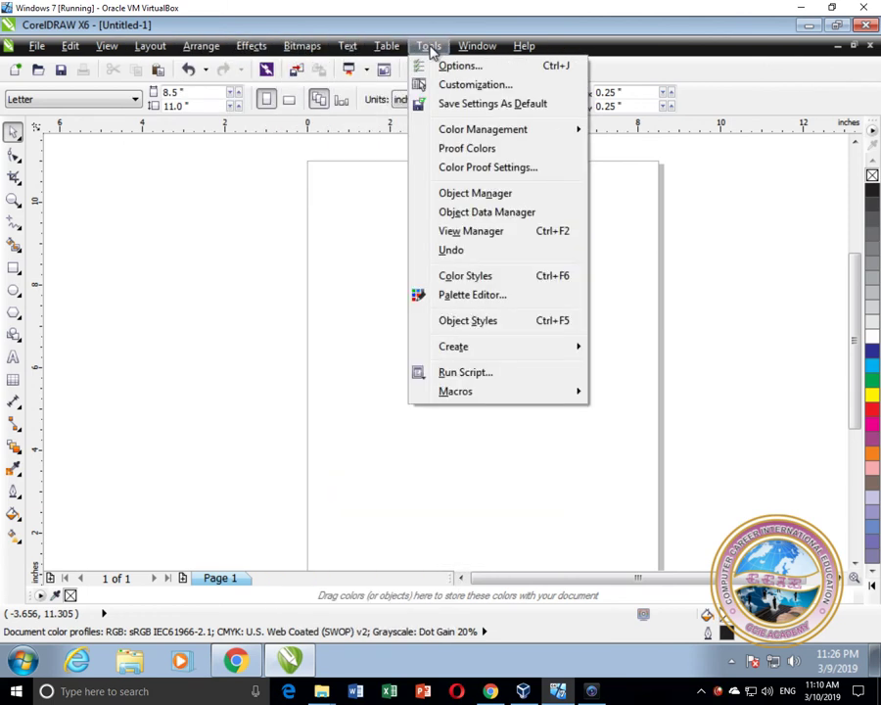
pyautogui.moveTo(480, 49)
pyautogui.moveTo(518, 51)
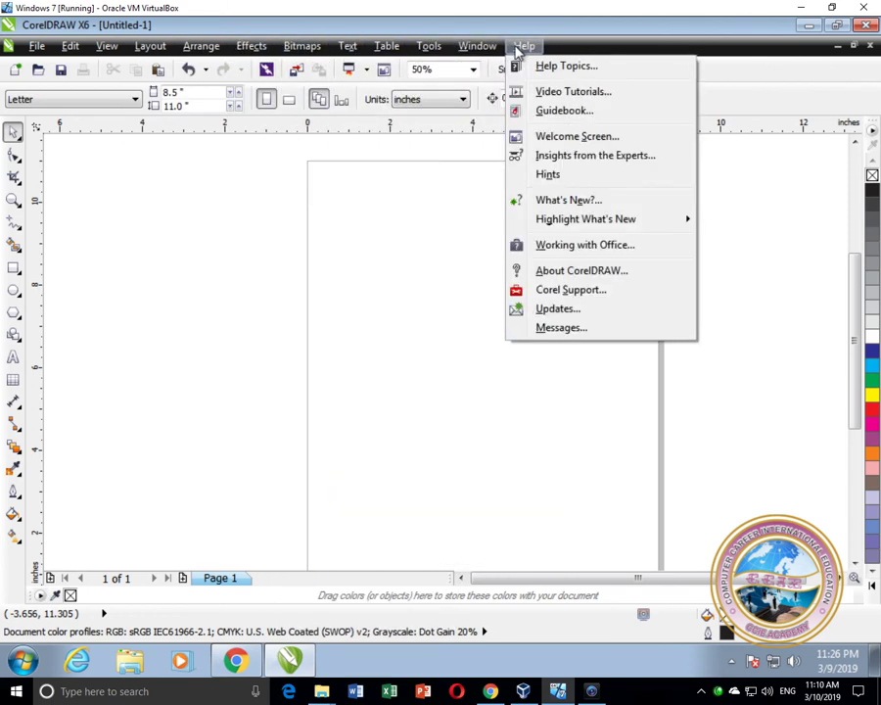
pyautogui.click(364, 240)
# - Examine the File and Edit commands, including the Acquire Image options
pyautogui.click(36, 46)
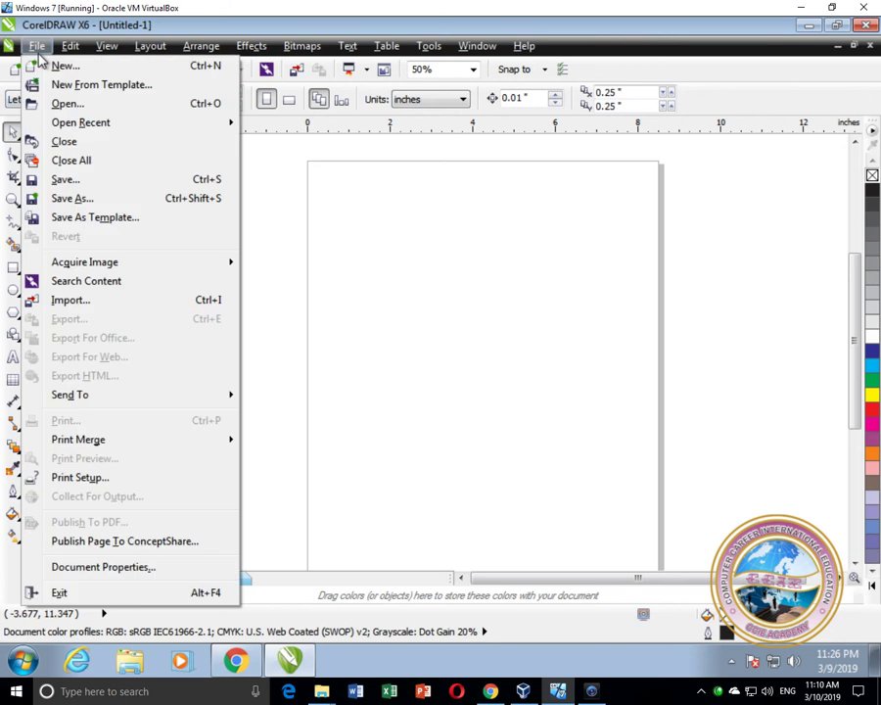
pyautogui.moveTo(233, 126)
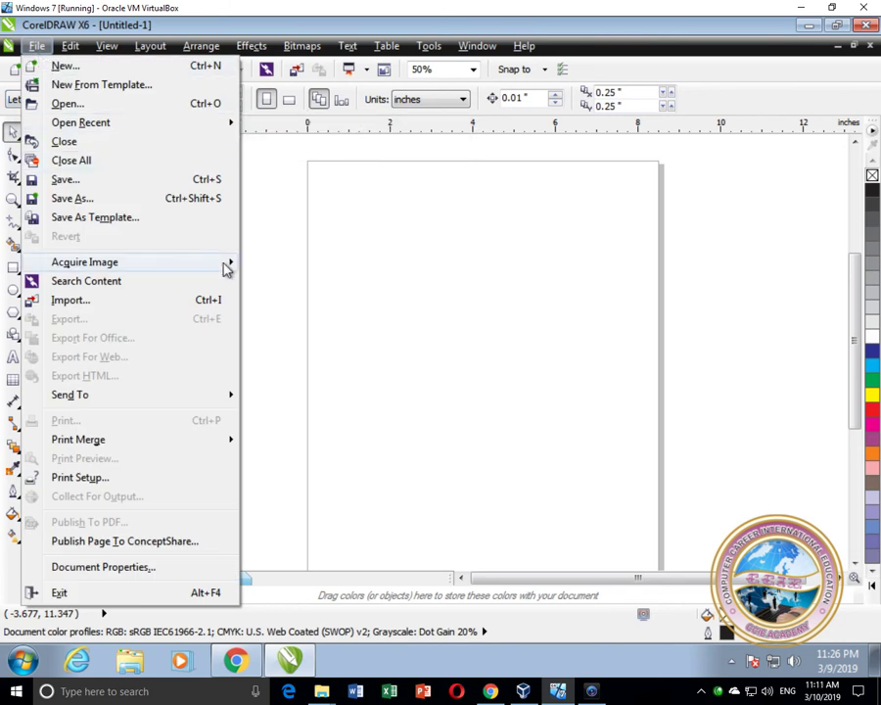
pyautogui.moveTo(230, 268)
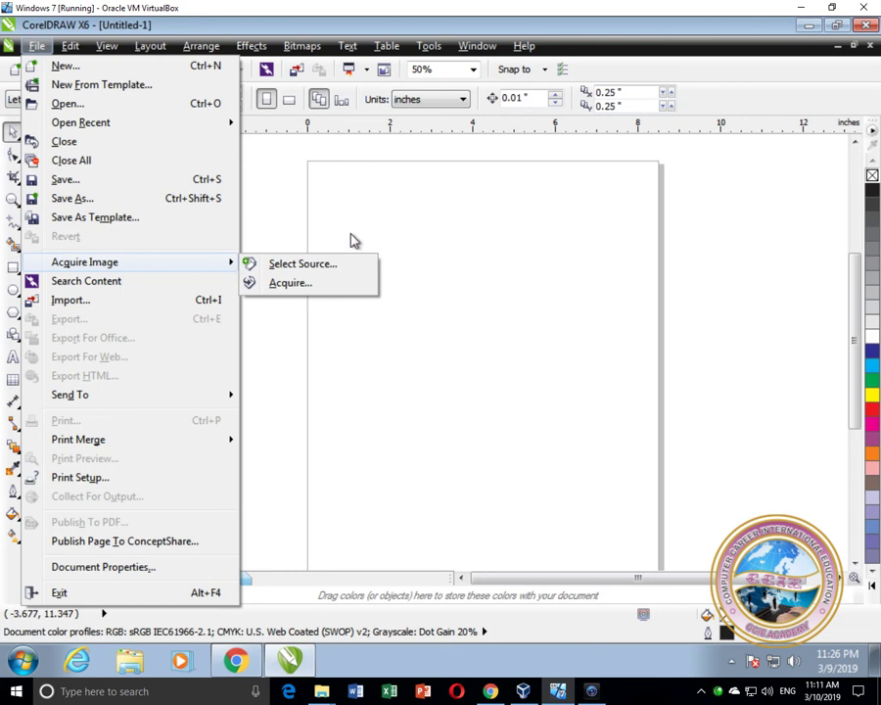
pyautogui.click(388, 229)
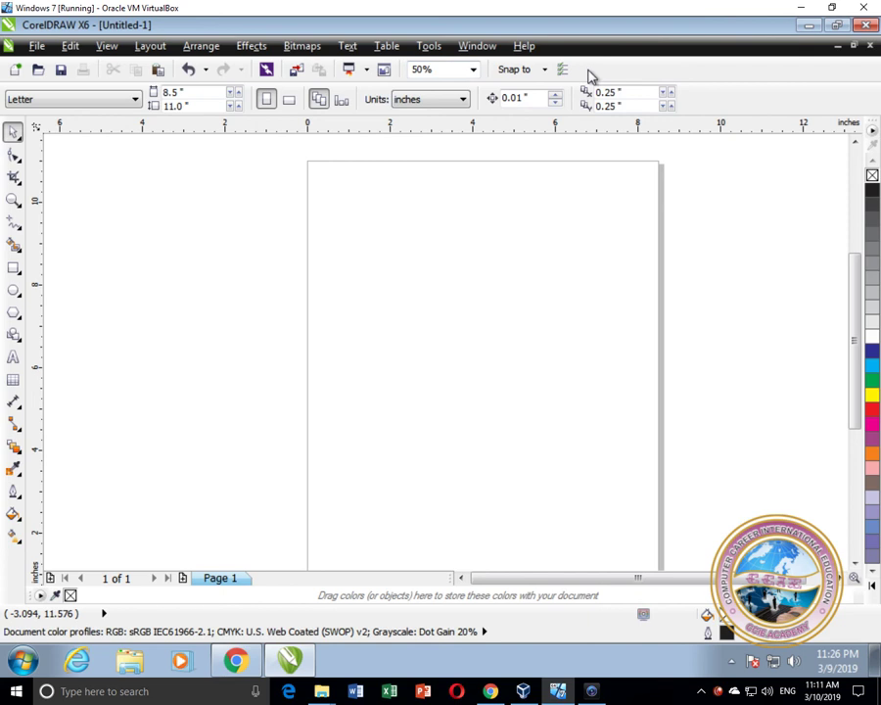
pyautogui.click(35, 47)
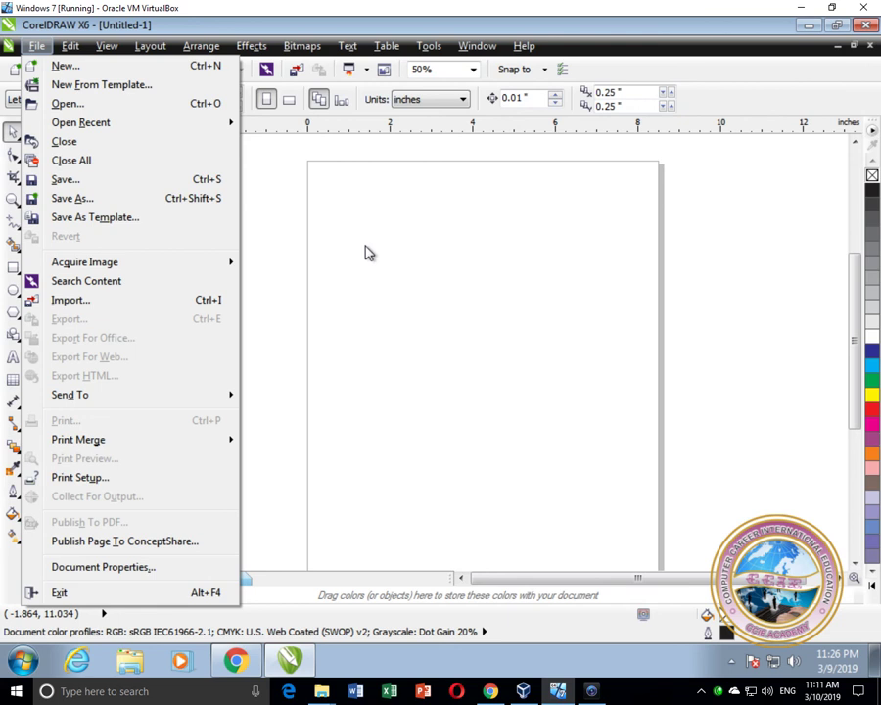
pyautogui.press('Escape')
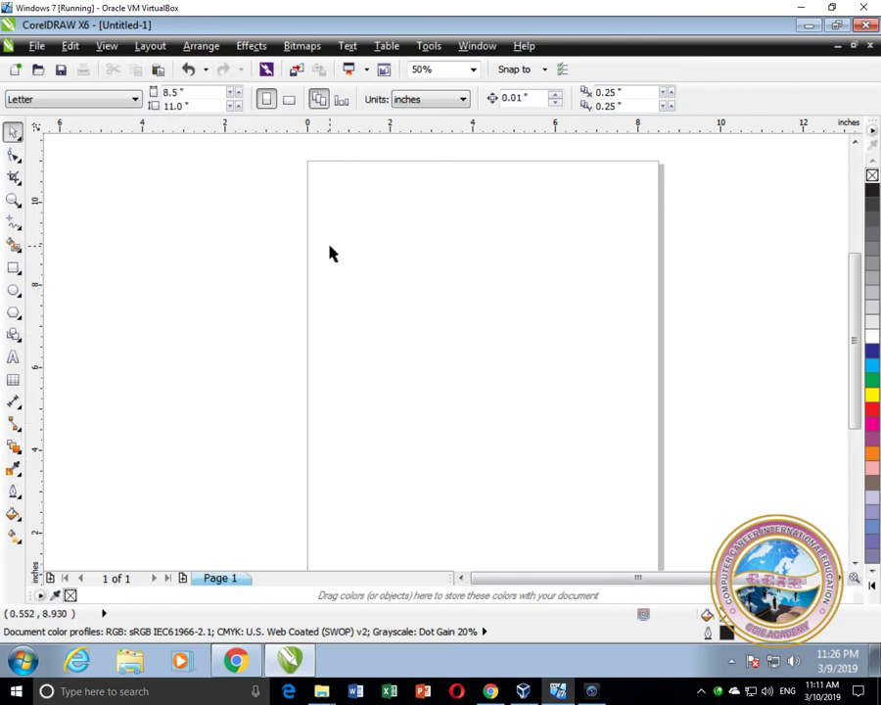
pyautogui.click(29, 49)
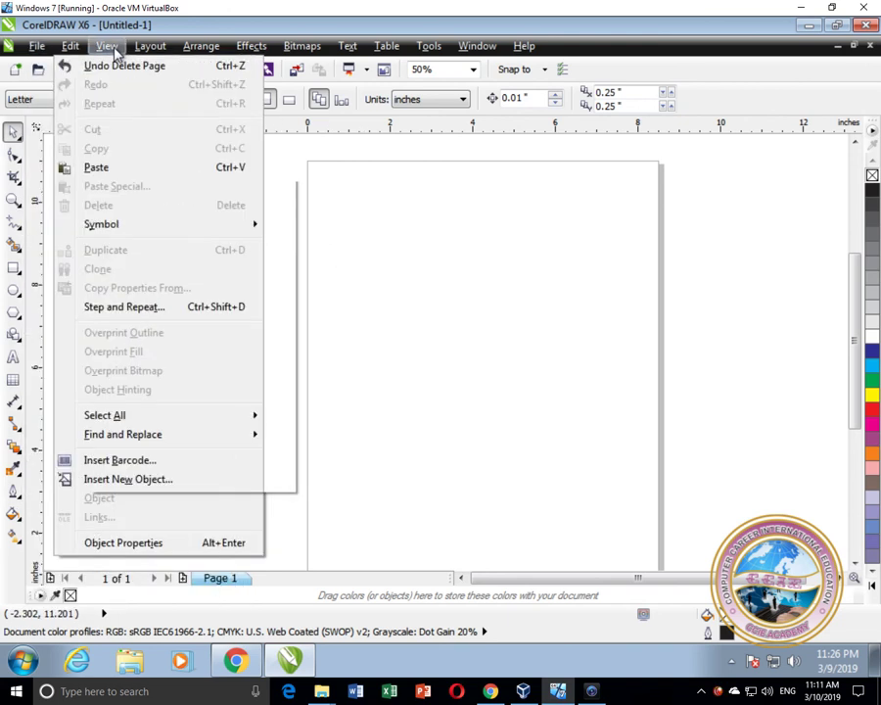
pyautogui.press('Escape')
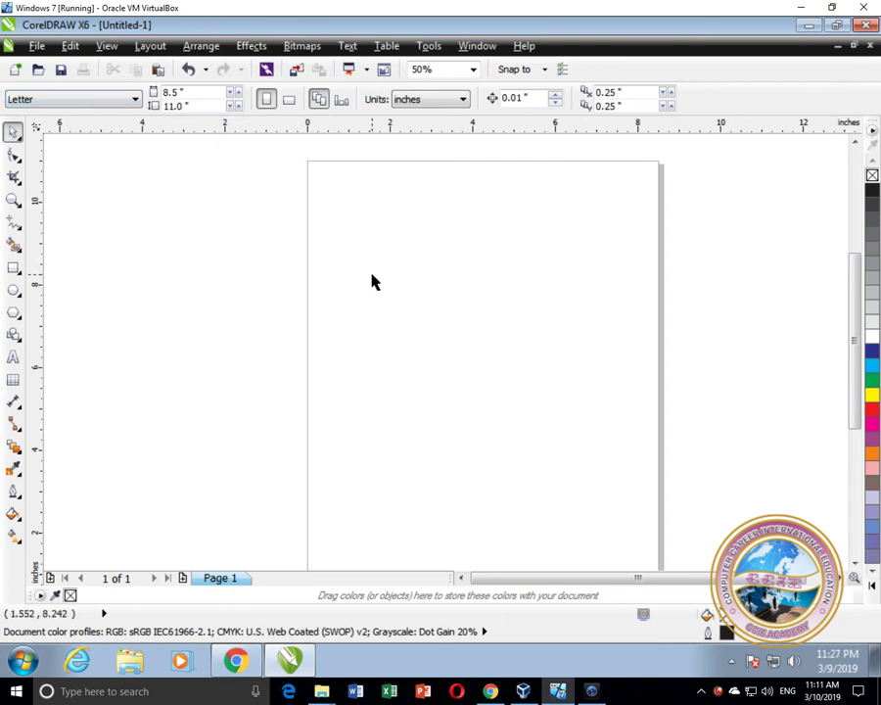
# - Draw a rectangle about 1.94 by 1.29 inches on the page and delete it
pyautogui.click(14, 267)
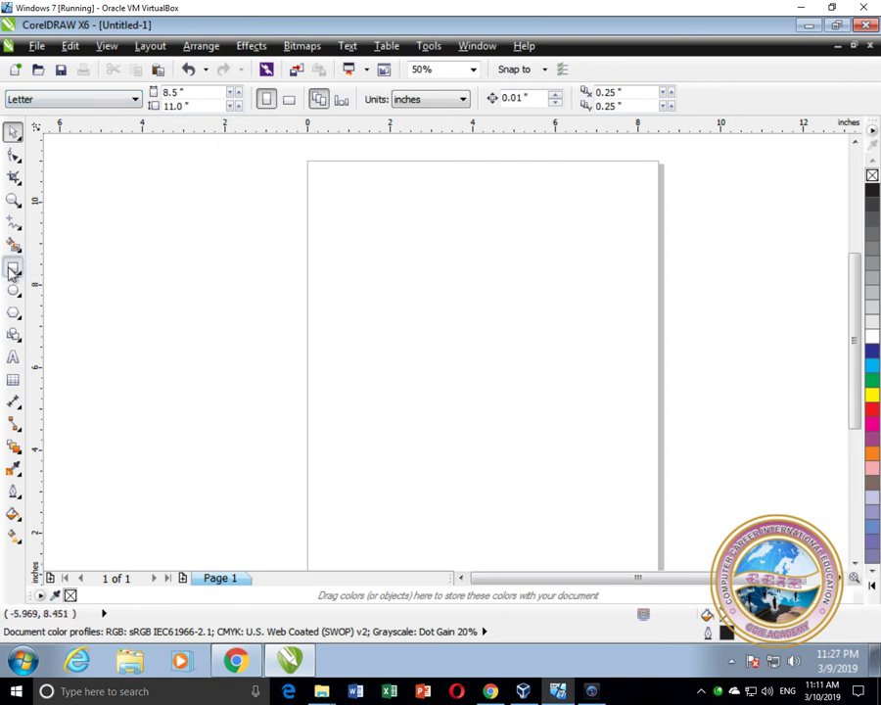
pyautogui.moveTo(357, 288)
pyautogui.mouseDown()
pyautogui.moveTo(389, 323)
pyautogui.moveTo(438, 342)
pyautogui.mouseUp()
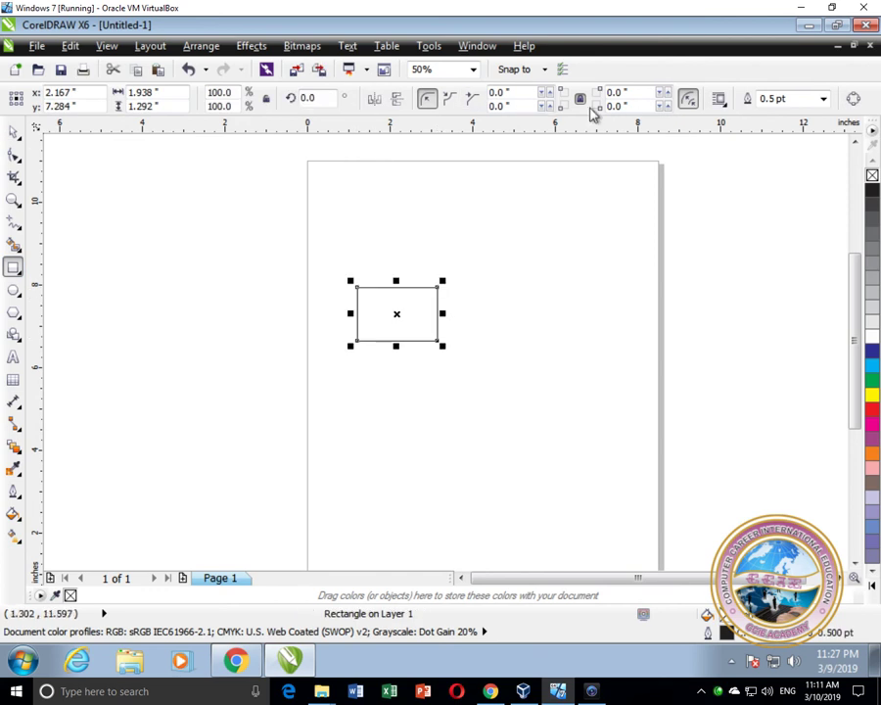
pyautogui.click(13, 131)
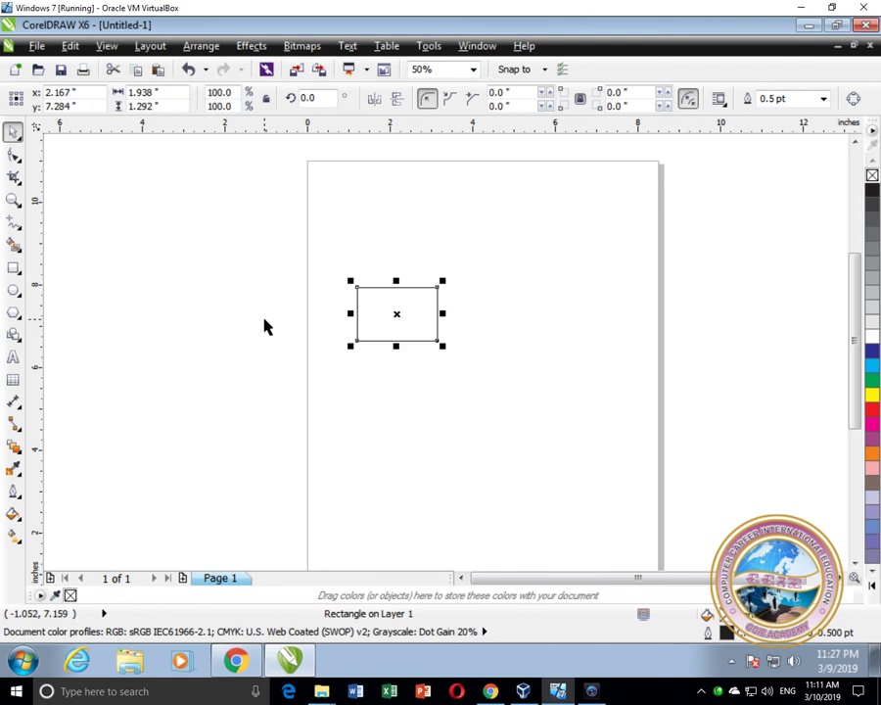
pyautogui.press('Delete')
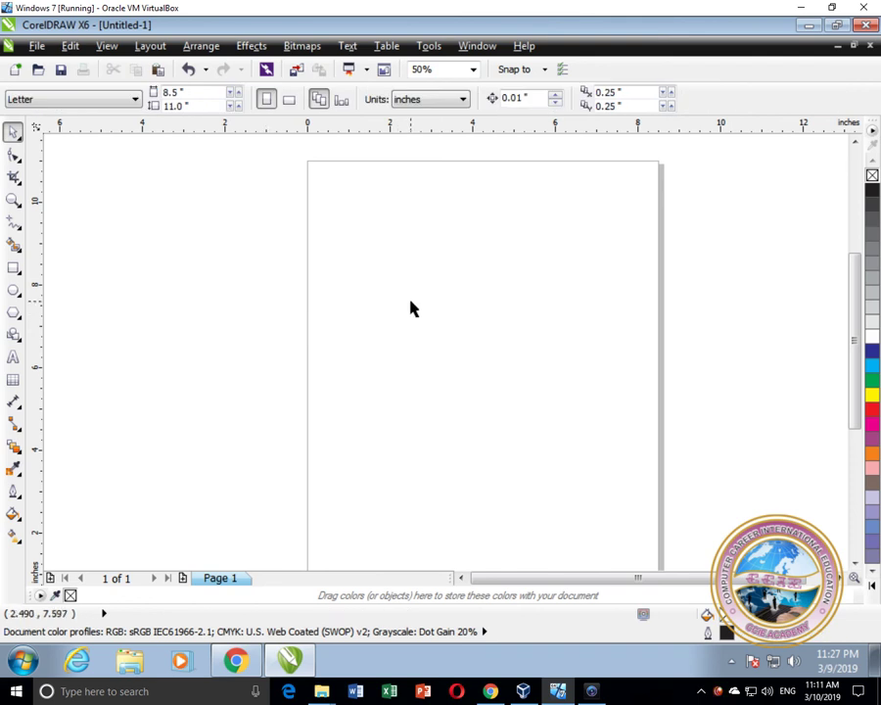
# - Float the default colour palette, dock it above the page and restore it to its original edge, expanding it briefly to view all swatches
pyautogui.click(15, 176)
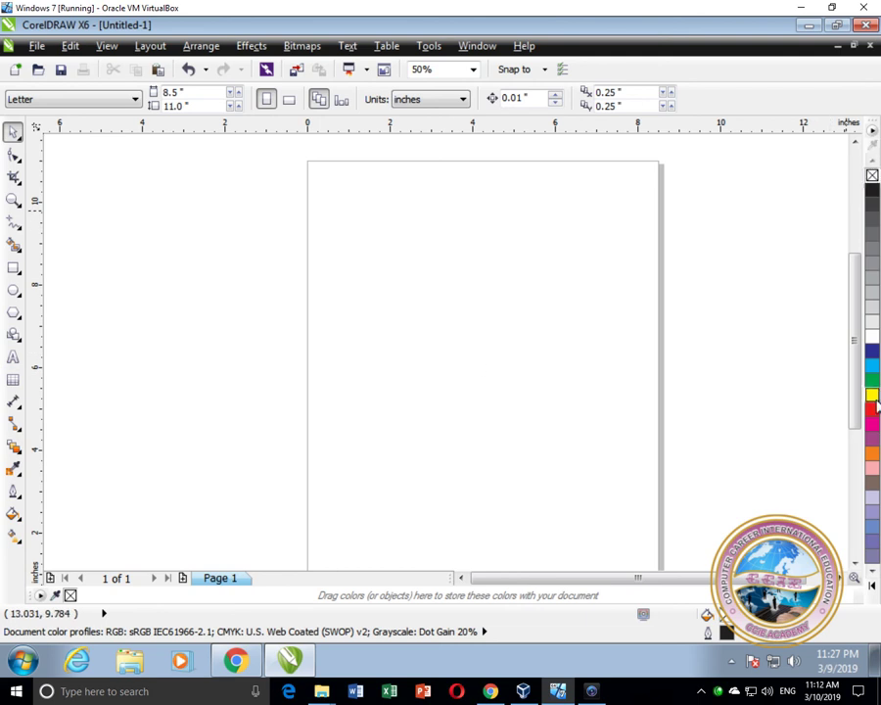
pyautogui.moveTo(872, 138); pyautogui.dragTo(763, 186)
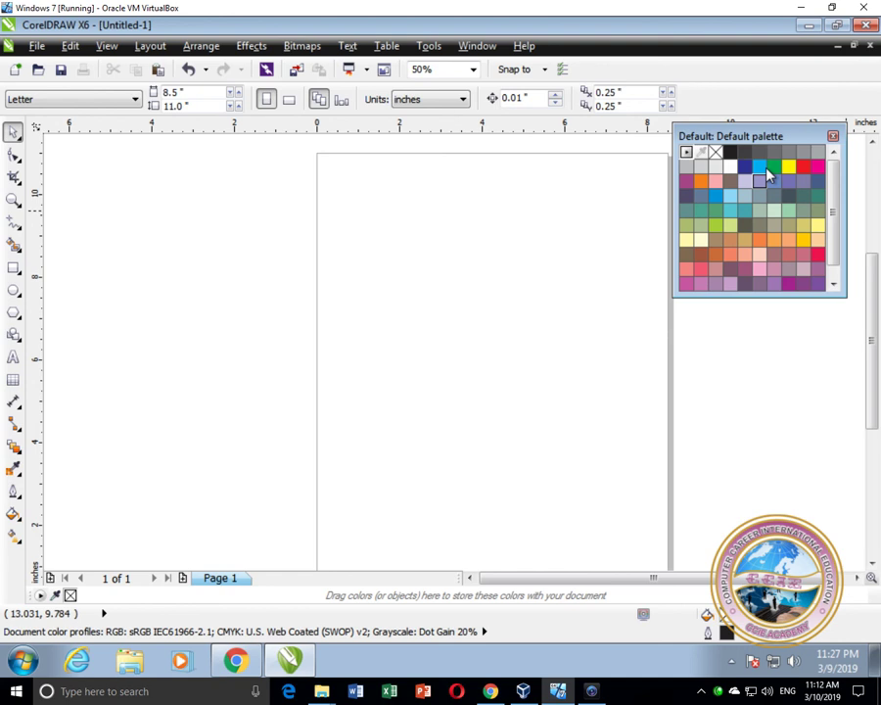
pyautogui.moveTo(773, 143); pyautogui.dragTo(773, 141)
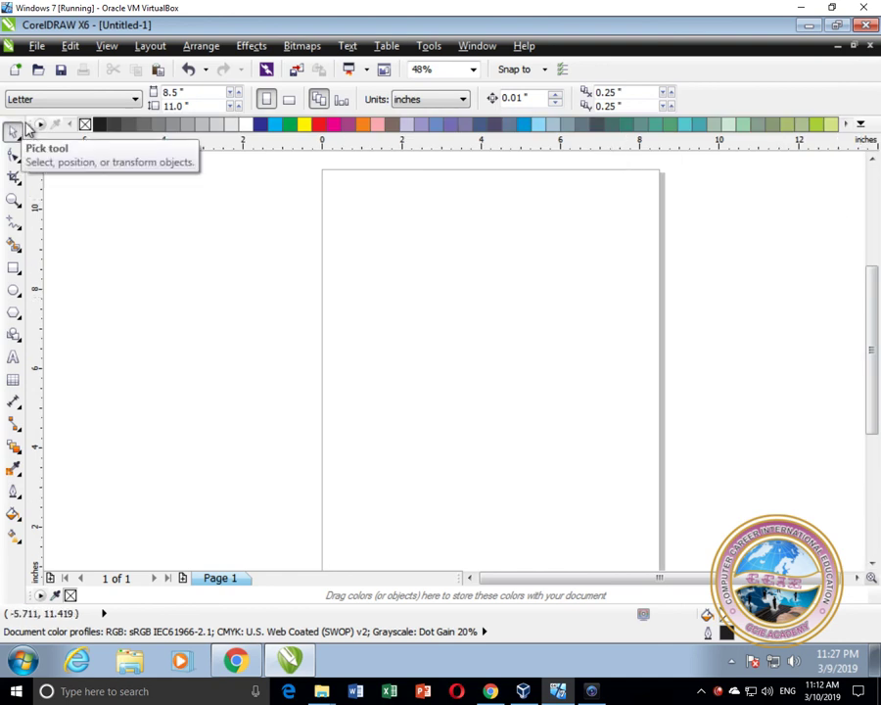
pyautogui.moveTo(22, 126); pyautogui.dragTo(876, 248)
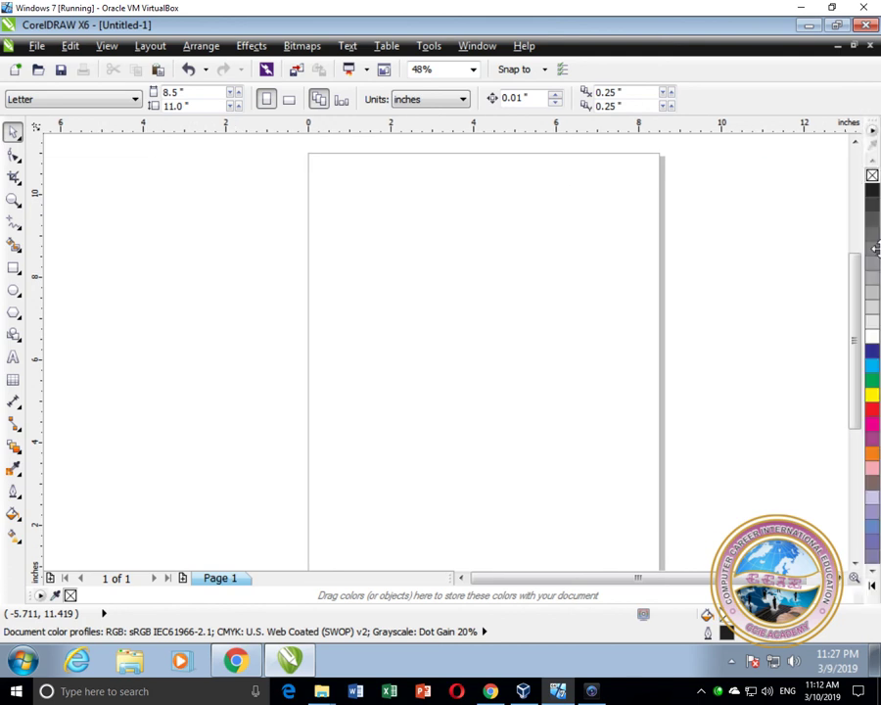
pyautogui.click(871, 588)
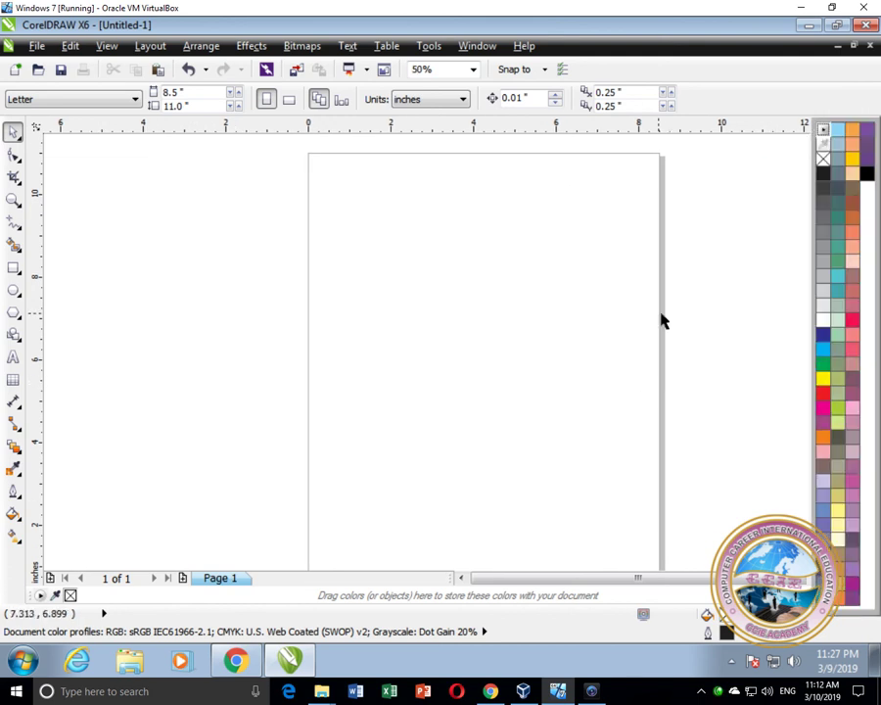
pyautogui.click(691, 317)
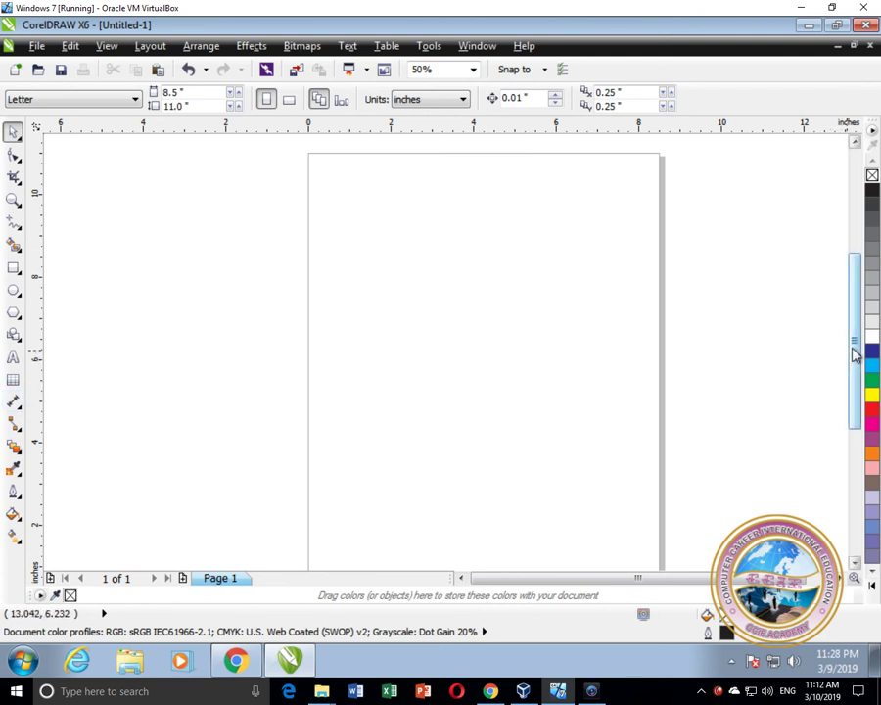
# - Add two new pages after Page 1
pyautogui.moveTo(854, 354); pyautogui.dragTo(641, 586)
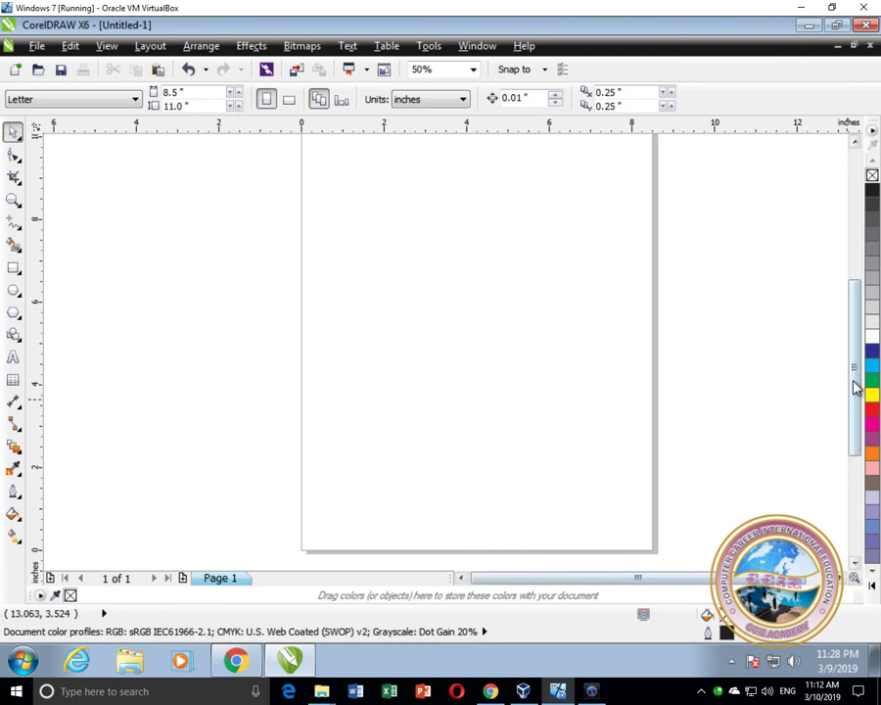
pyautogui.moveTo(855, 378)
pyautogui.mouseDown()
pyautogui.moveTo(856, 267)
pyautogui.moveTo(864, 335)
pyautogui.moveTo(856, 361)
pyautogui.mouseUp()
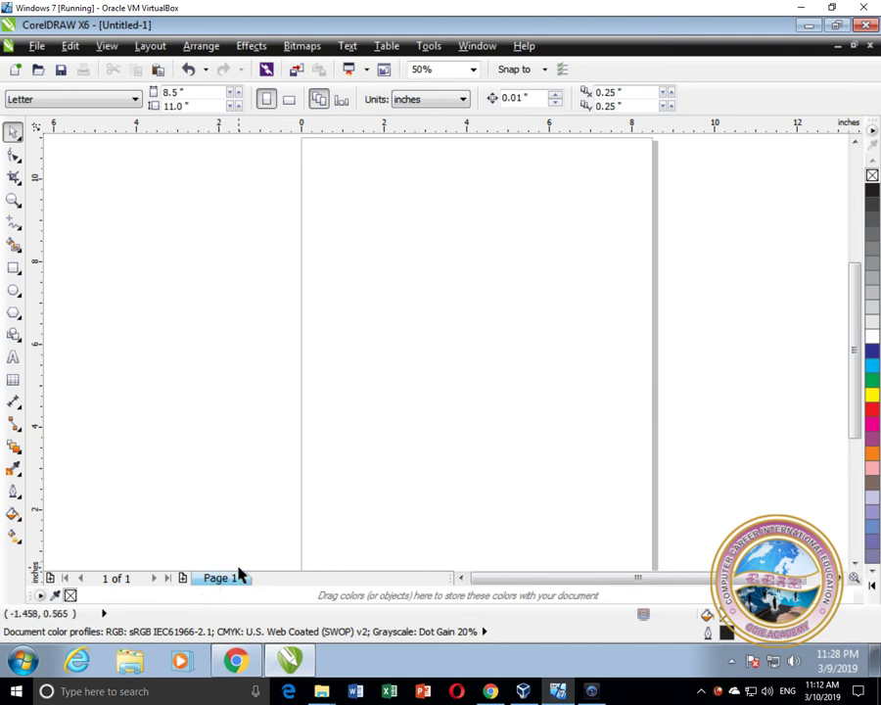
pyautogui.click(183, 577)
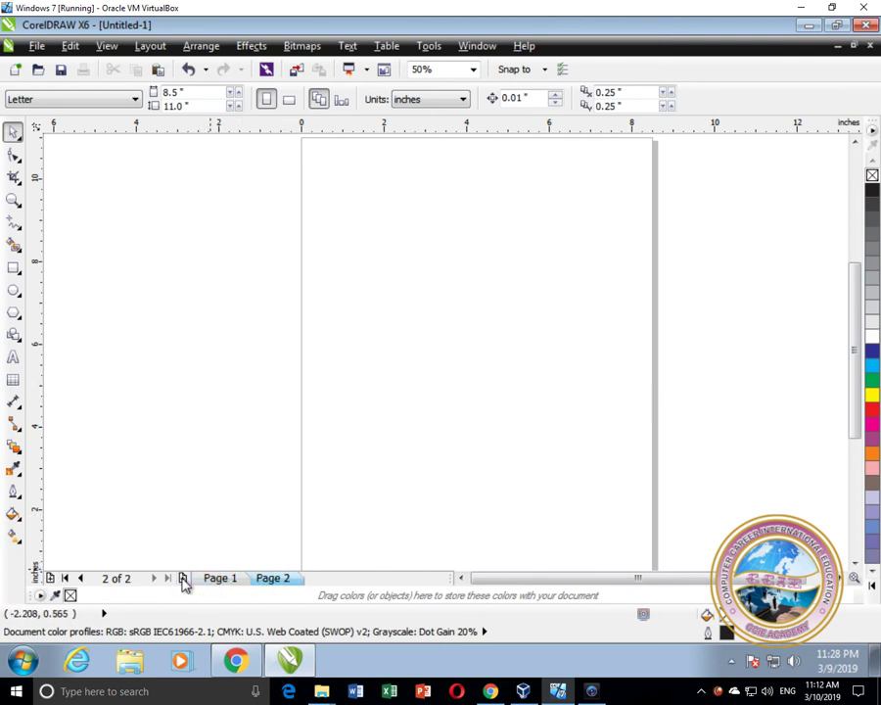
pyautogui.click(184, 577)
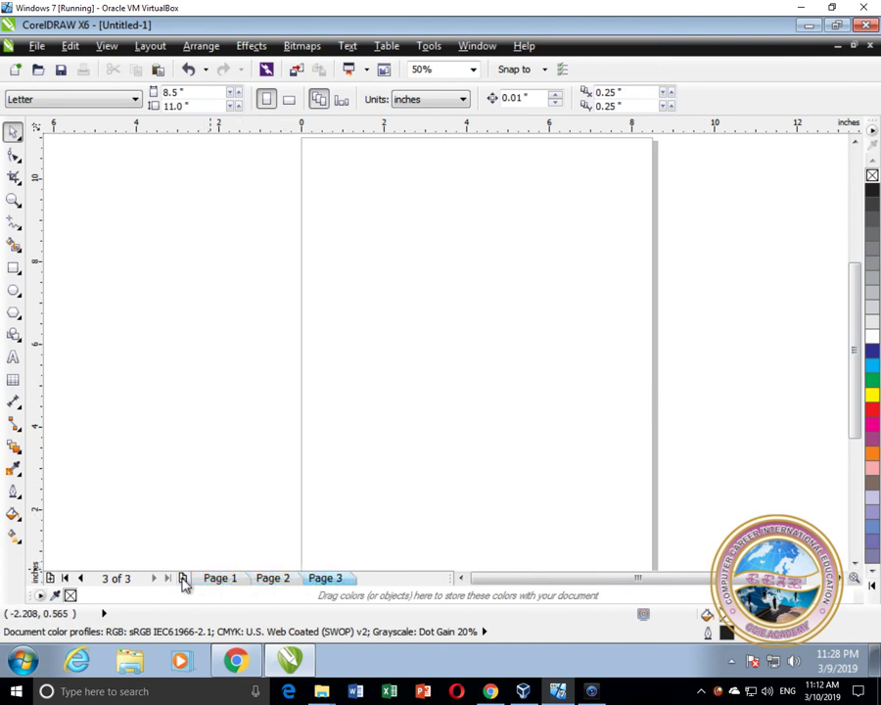
# - Delete Page 3 and Page 2 so that only Page 1 remains in the document
pyautogui.rightClick(328, 582)
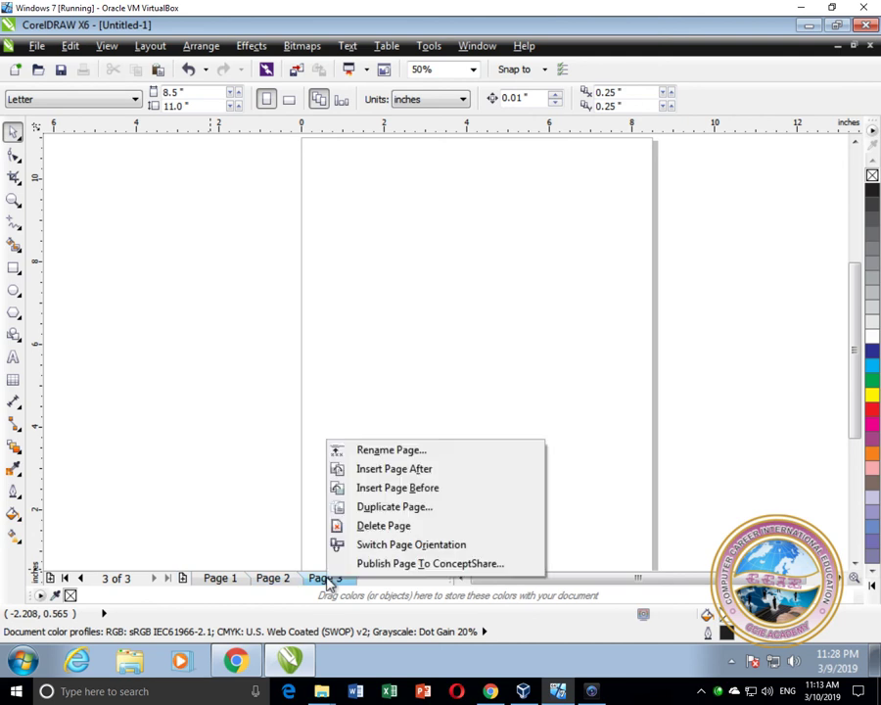
pyautogui.click(380, 526)
pyautogui.rightClick(270, 584)
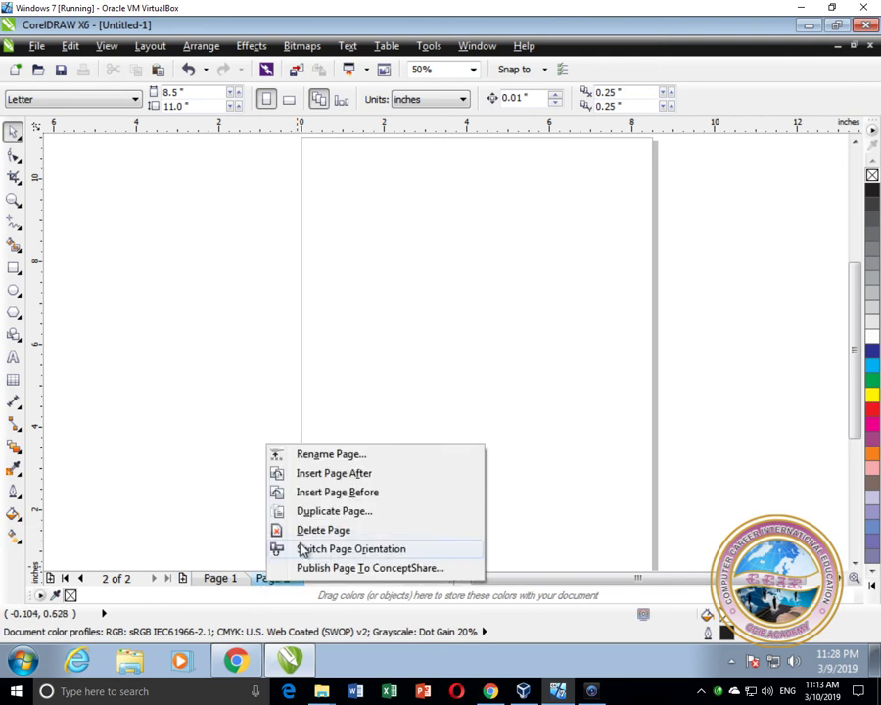
pyautogui.click(302, 528)
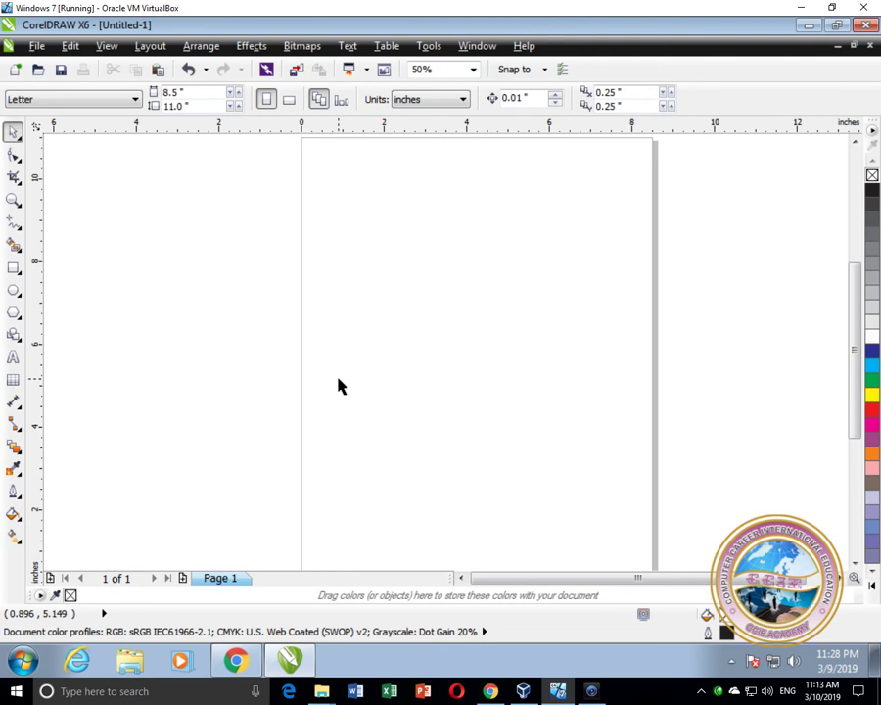
# - Zoom in on the page's upper-left corner with the Zoom tool, zoom back out to the whole page, and return to the Pick tool
pyautogui.scroll(-1, 337, 386)
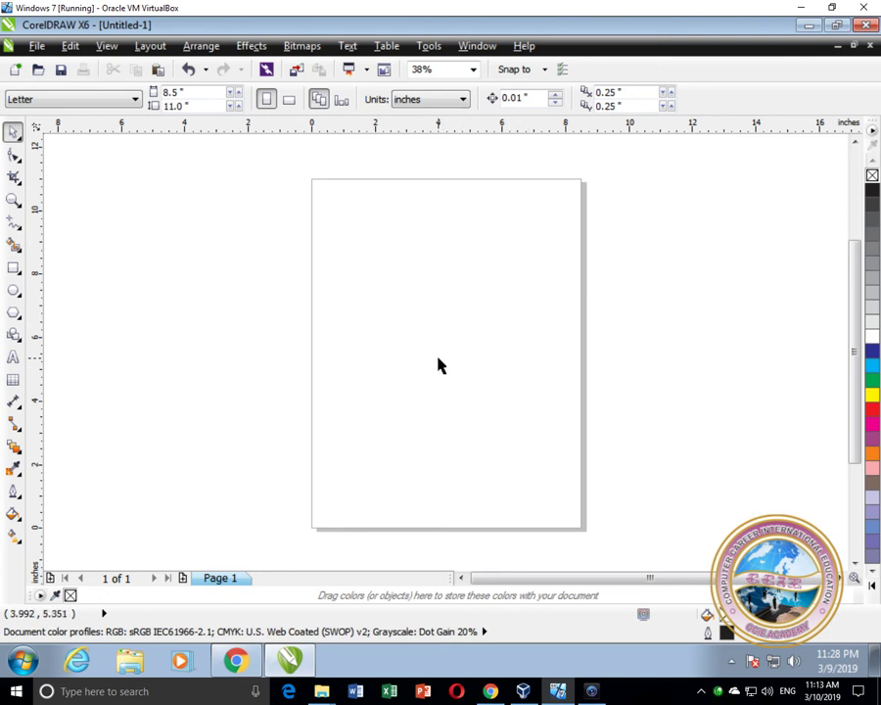
pyautogui.click(12, 199)
pyautogui.moveTo(301, 162); pyautogui.dragTo(439, 267)
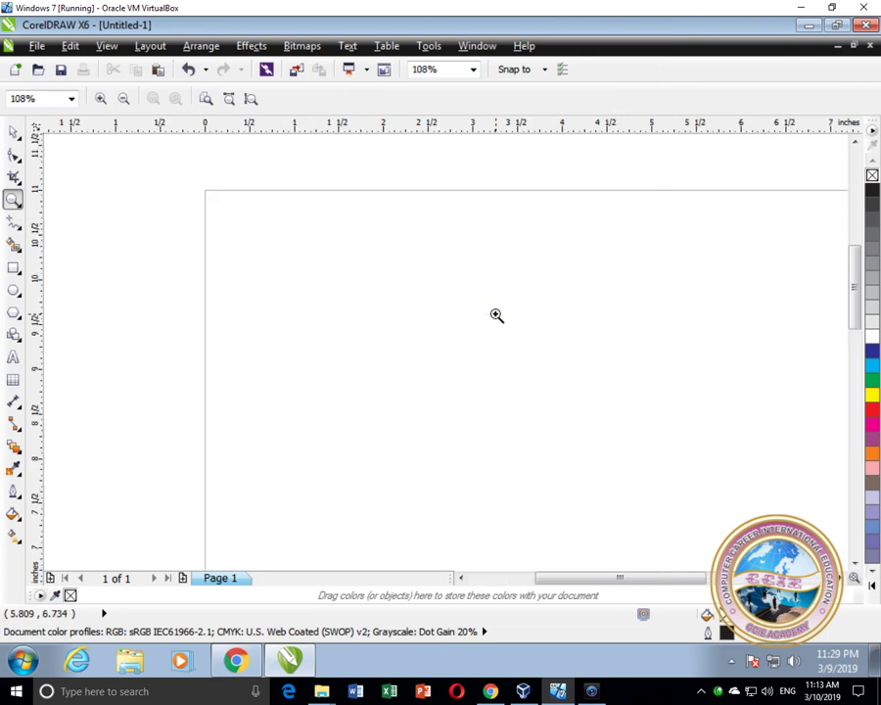
pyautogui.rightClick(496, 314)
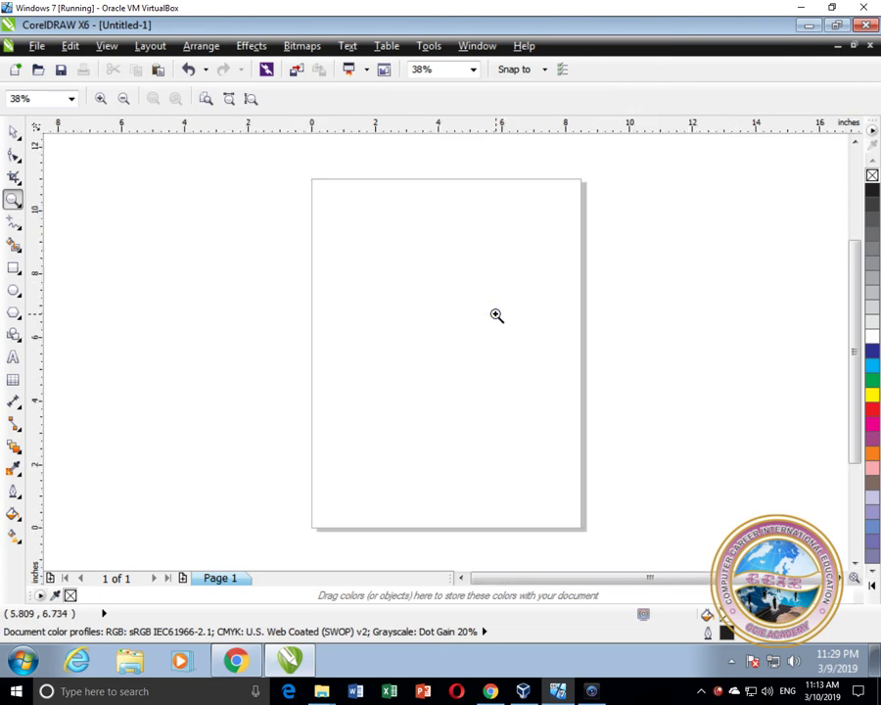
pyautogui.click(14, 132)
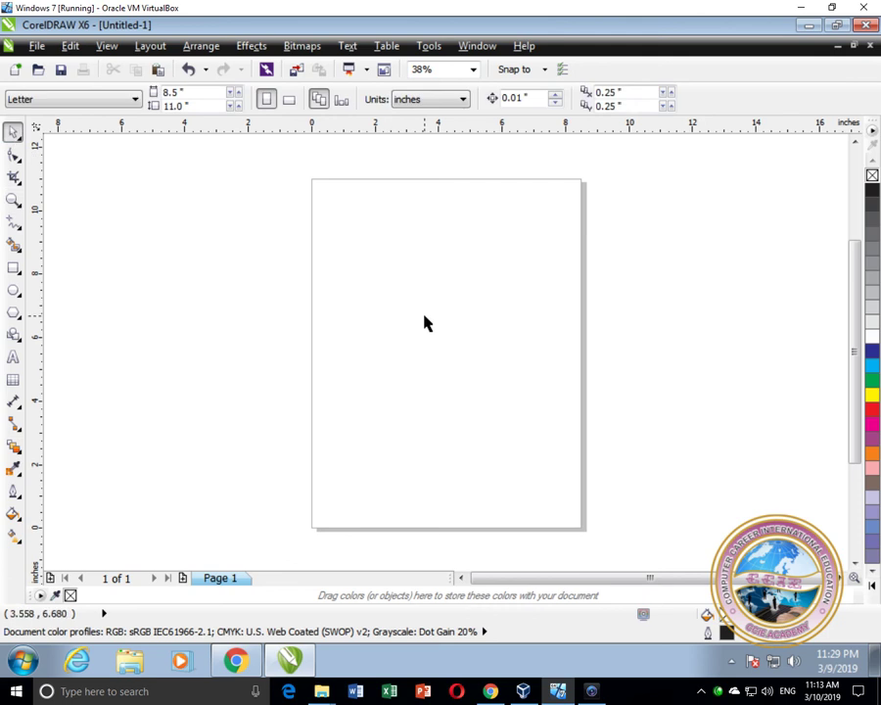